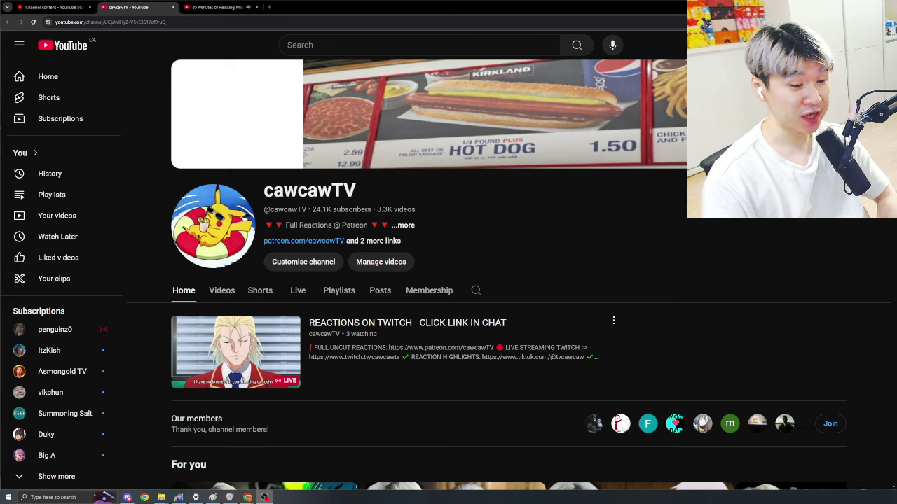
# Glance at the Studio channel content list, then return to the cawcawTV channel page.
pyautogui.click(177, 54)
pyautogui.scroll(-4, 277, 180)
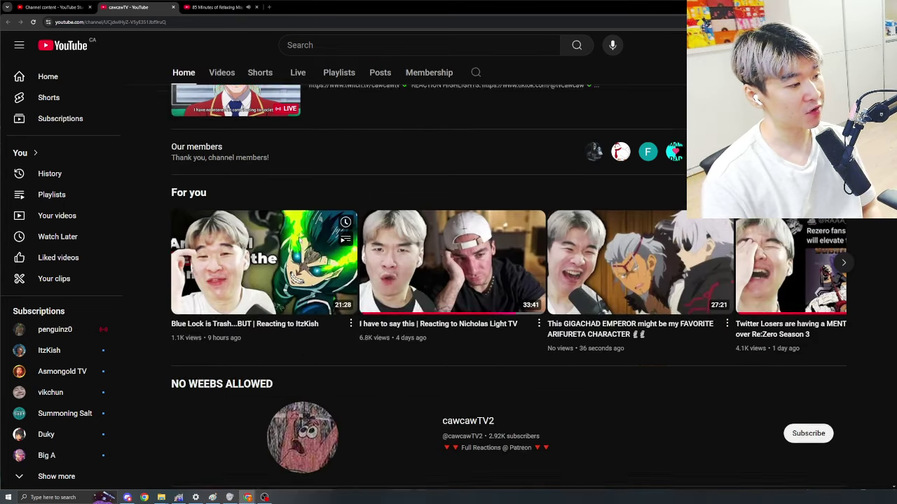
pyautogui.scroll(3, 277, 180)
pyautogui.click(53, 7)
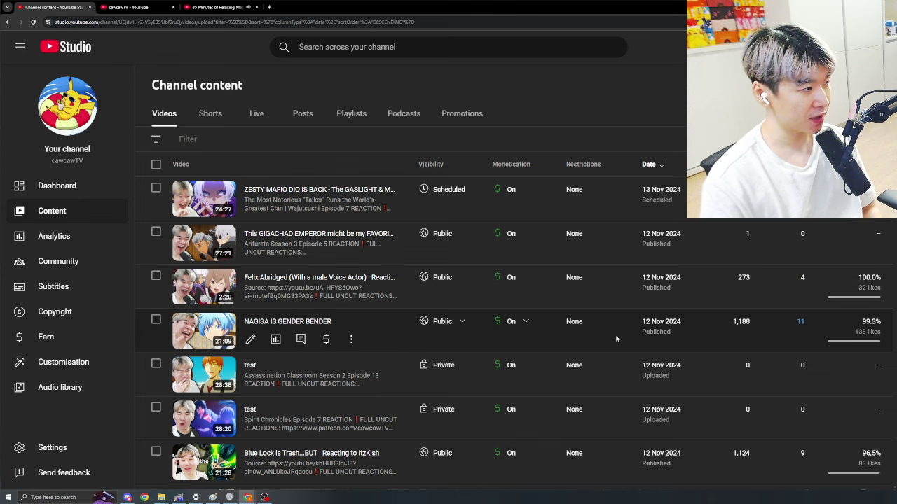
pyautogui.hotkey('ctrl', 'Tab')
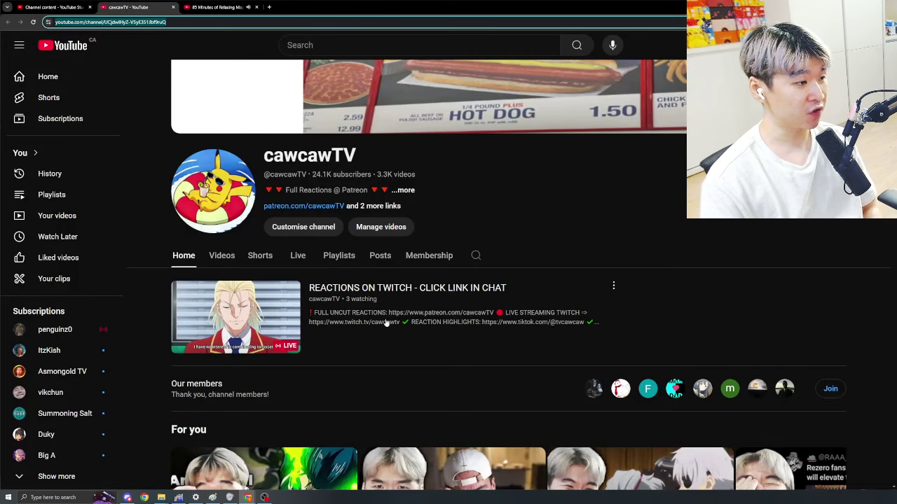
# Open the channel's live stream, select its title, and go back to the channel page.
pyautogui.click(180, 318)
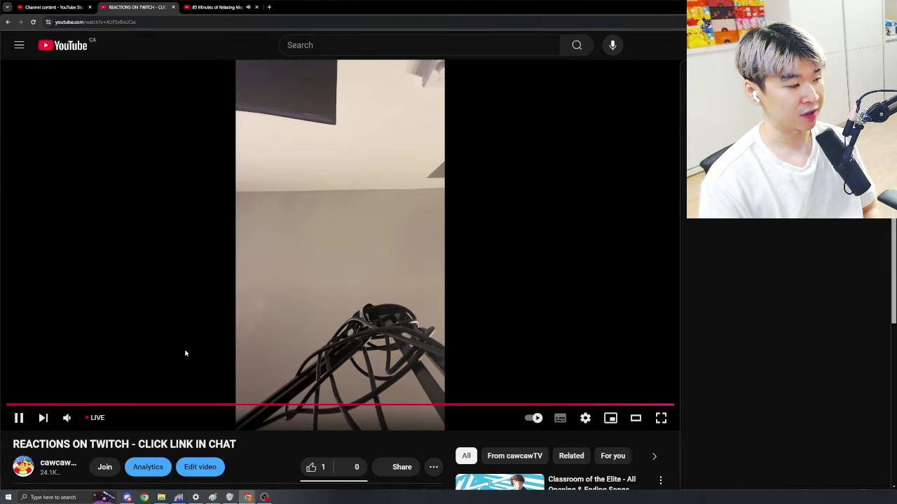
pyautogui.tripleClick(103, 445)
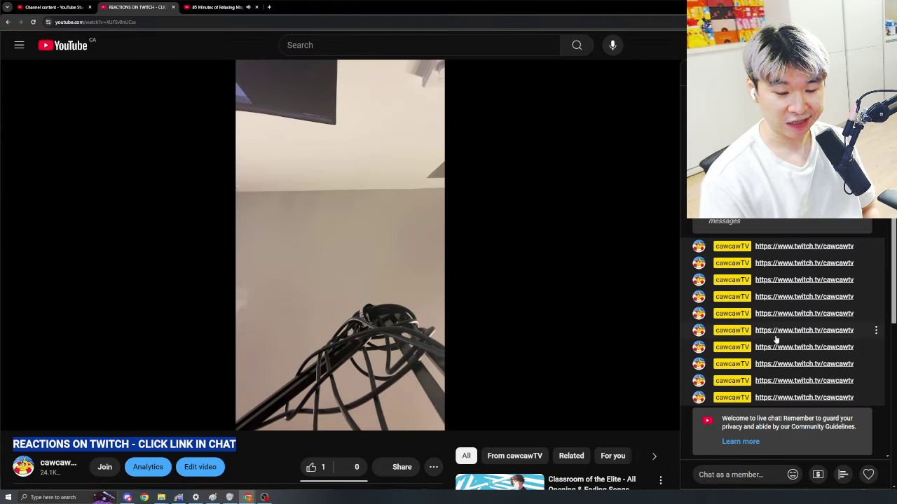
pyautogui.moveTo(250, 414)
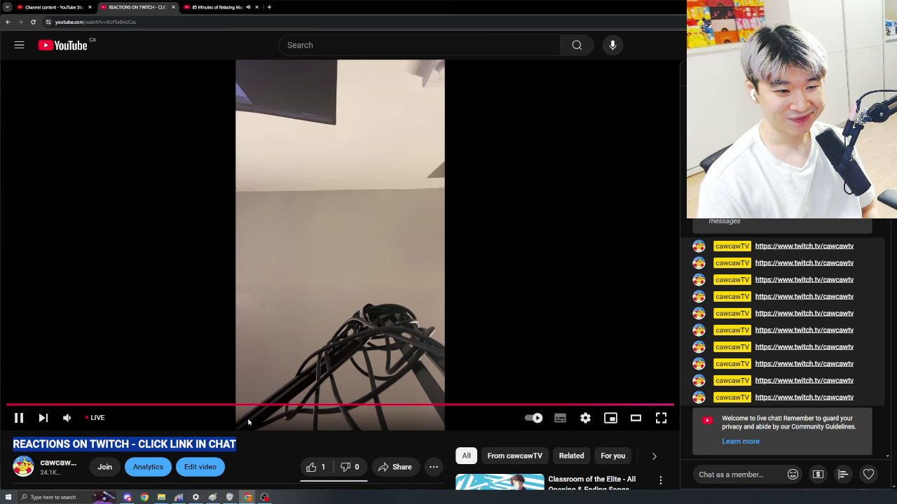
pyautogui.click(57, 463)
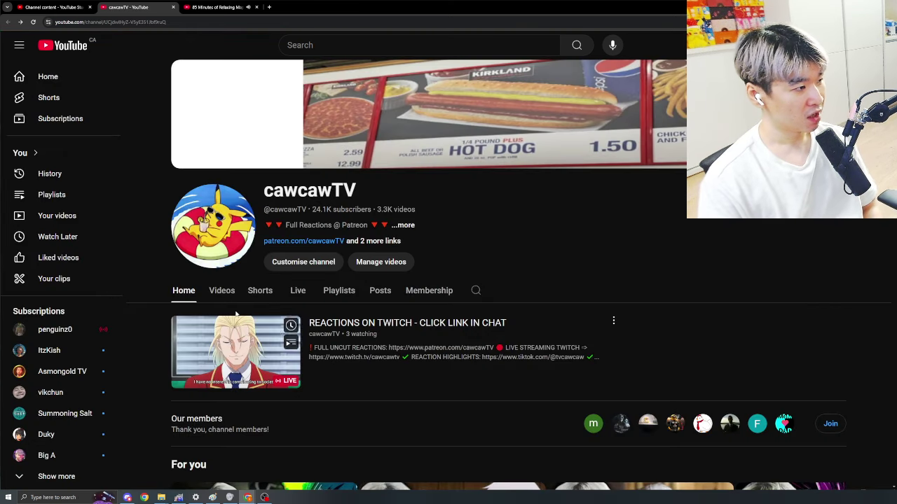
# Browse the cawcawTV Videos grid of recent uploads like 'FALL ANIME 2024 Tier List WEEK 6'.
pyautogui.click(226, 292)
pyautogui.scroll(-3, 619, 192)
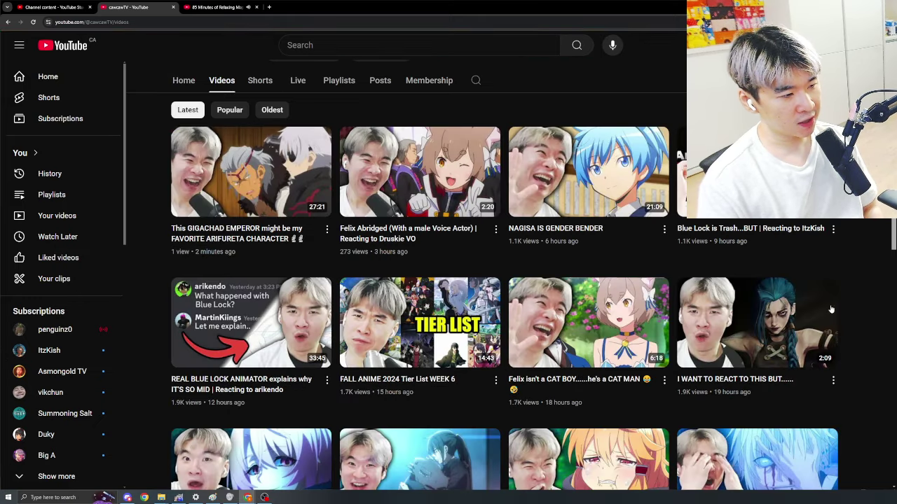
pyautogui.scroll(-6, 831, 309)
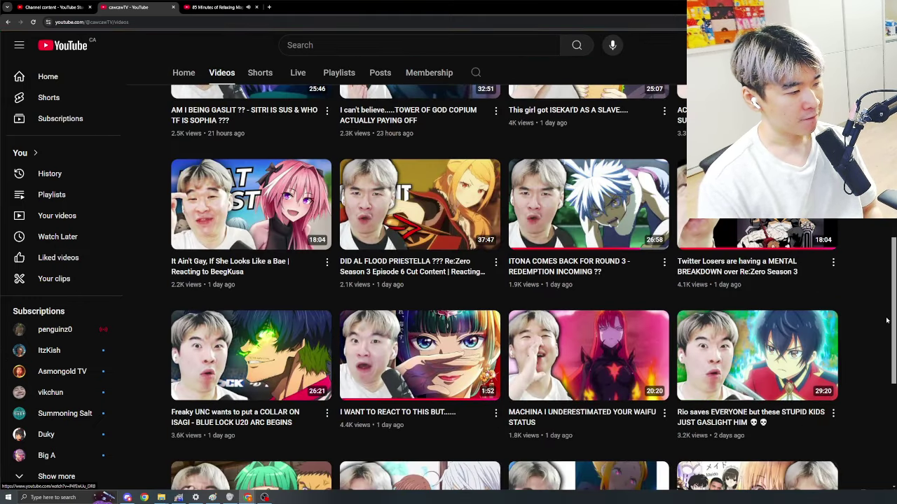
pyautogui.scroll(-2, 886, 320)
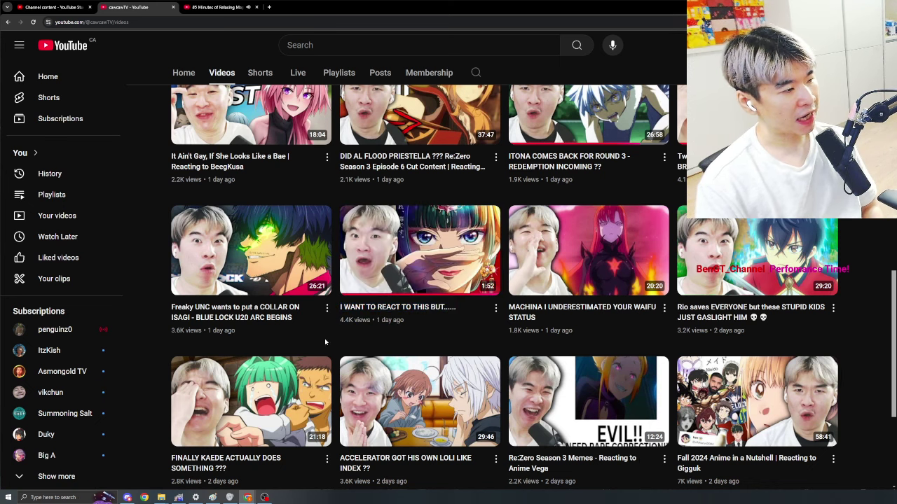
pyautogui.scroll(2, 334, 351)
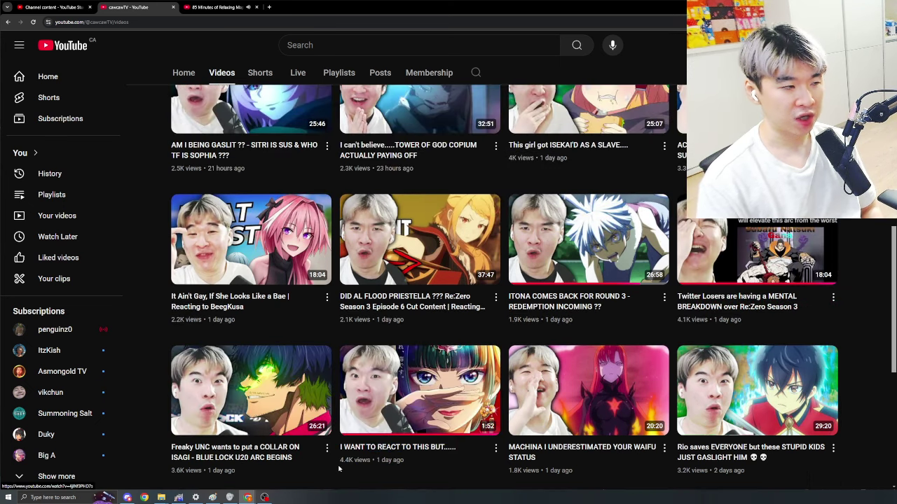
pyautogui.scroll(2, 332, 313)
pyautogui.scroll(4, 332, 313)
pyautogui.scroll(-2, 718, 362)
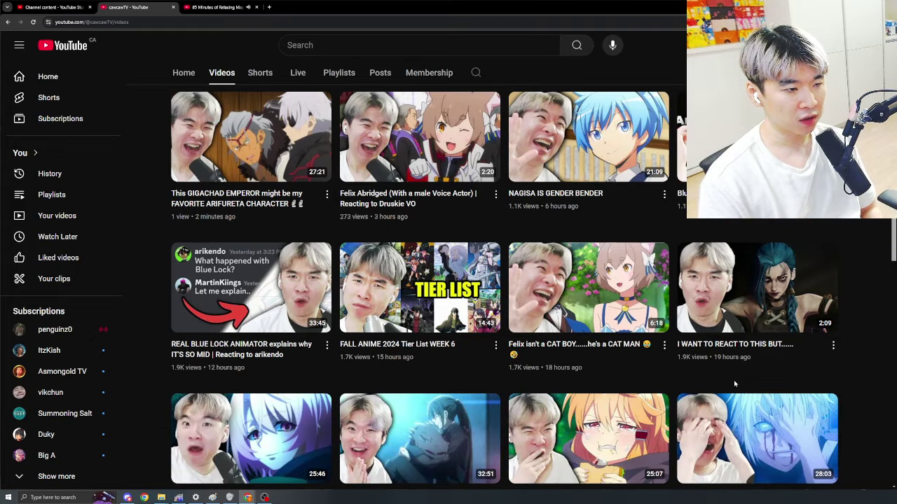
pyautogui.scroll(-5, 718, 364)
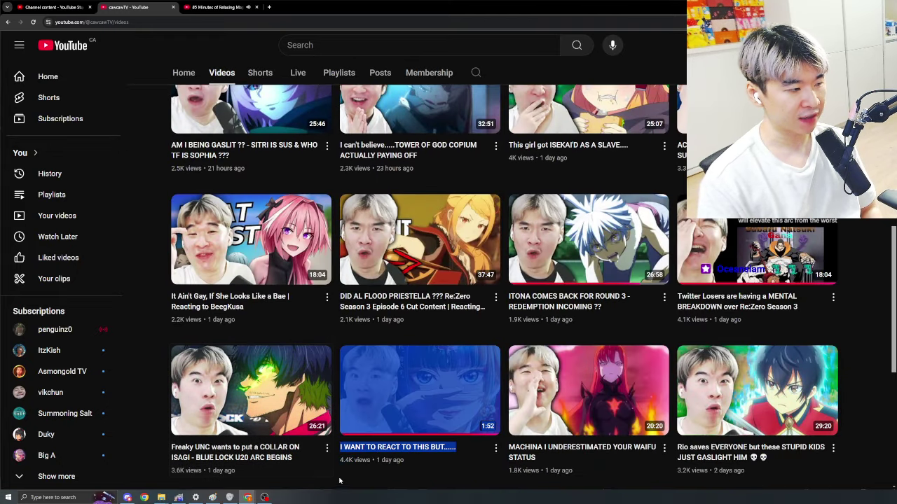
pyautogui.scroll(3, 347, 480)
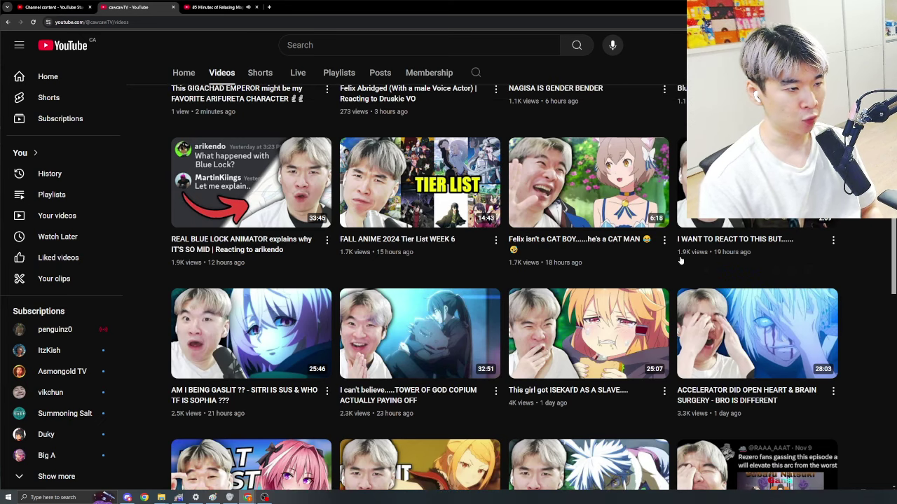
# From the Studio content list, open analytics for 'I WANT TO REACT' and another video in new tabs.
pyautogui.click(52, 7)
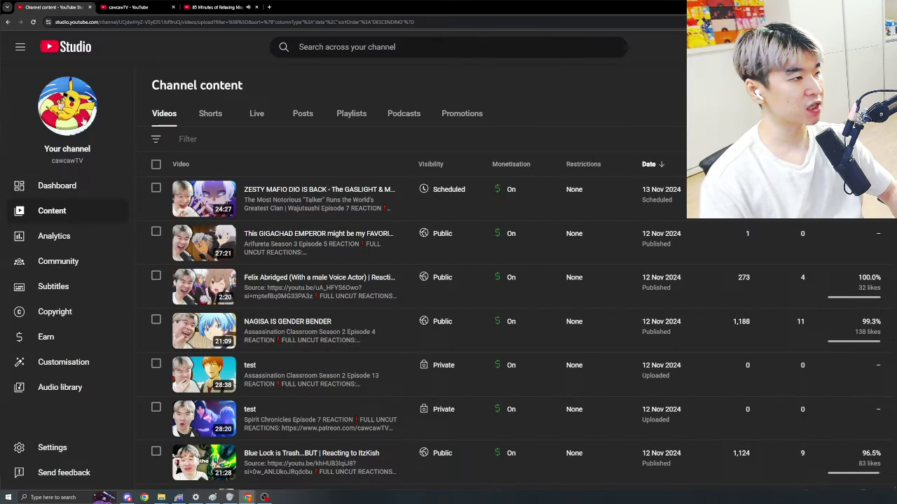
pyautogui.scroll(-5, 306, 350)
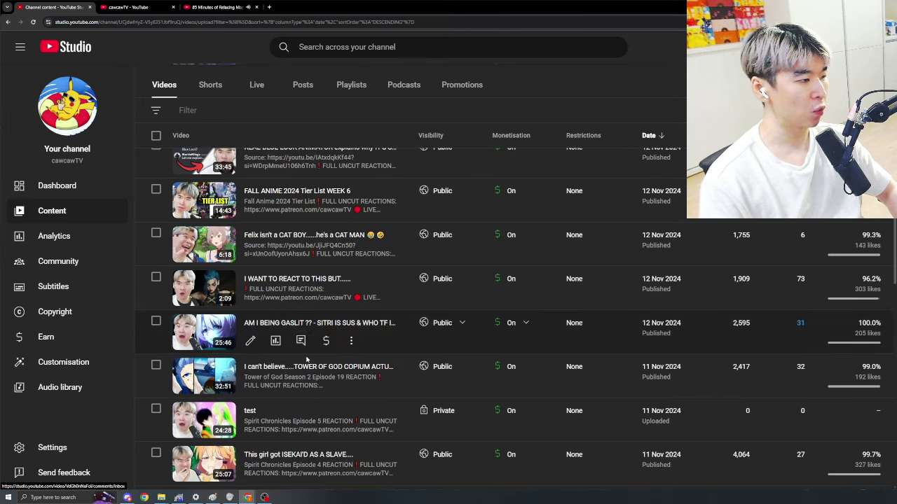
pyautogui.middleClick(276, 297)
pyautogui.scroll(-3, 397, 320)
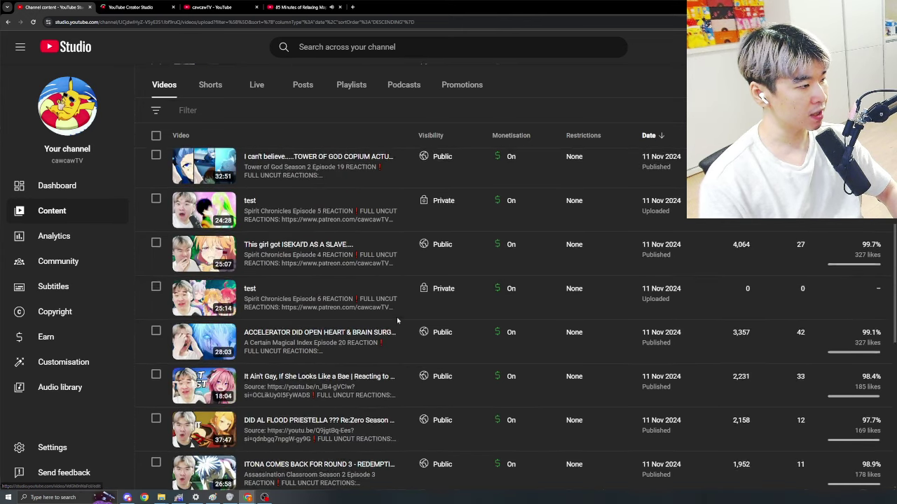
pyautogui.scroll(-6, 397, 320)
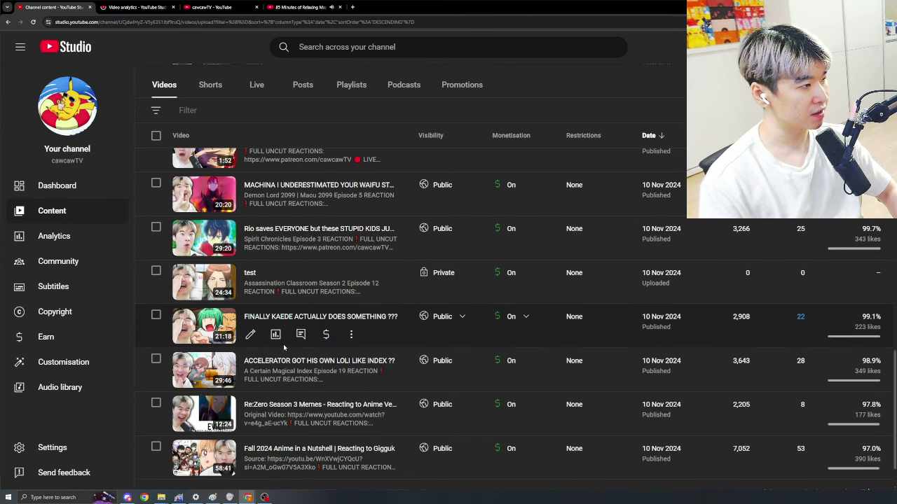
pyautogui.scroll(2, 283, 346)
pyautogui.middleClick(275, 262)
# Zoom the Channel content page in and review each upload's views, comments and like percentages.
pyautogui.scroll(1, 440, 369)
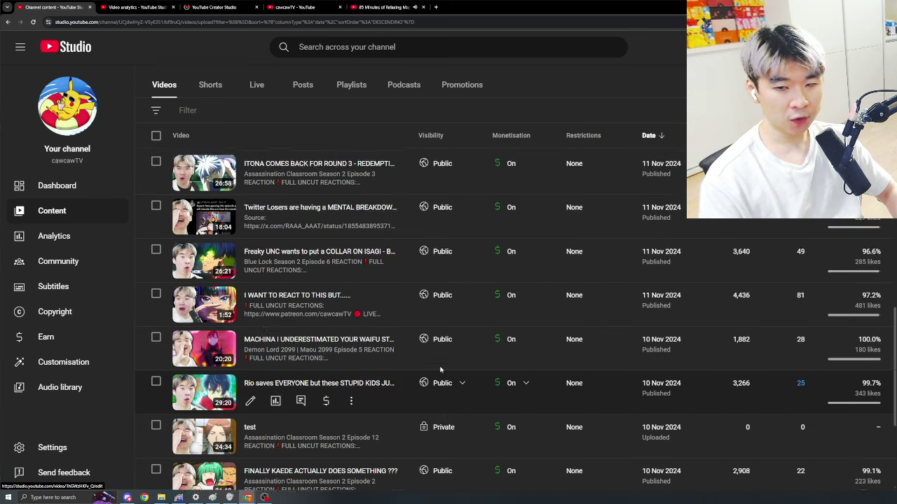
pyautogui.scroll(1, 440, 370)
pyautogui.hotkey('ctrl', '+')
pyautogui.hotkey('ctrl', '+')
pyautogui.scroll(-2, 468, 372)
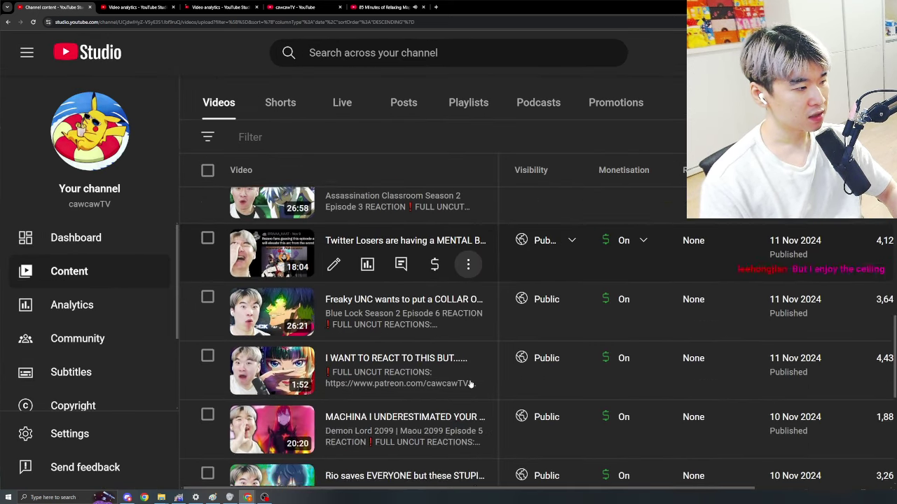
pyautogui.scroll(-1, 471, 384)
pyautogui.scroll(2, 470, 392)
pyautogui.moveTo(653, 489); pyautogui.dragTo(781, 490)
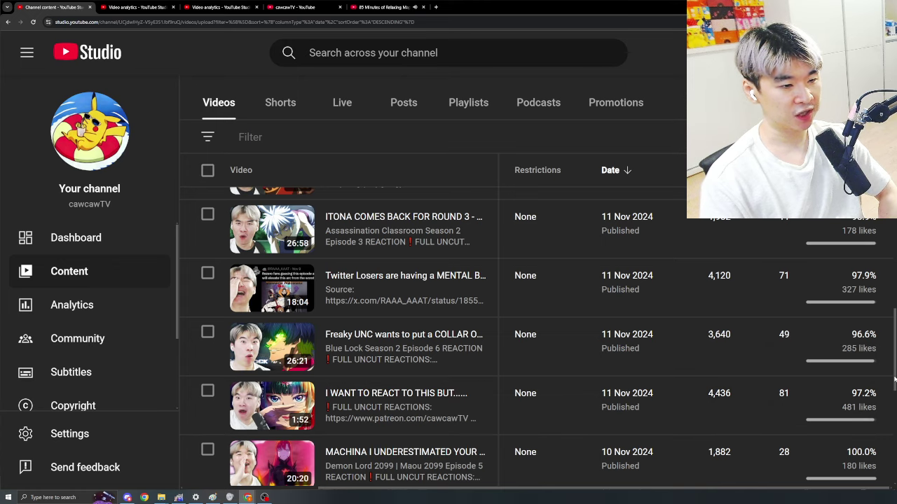
pyautogui.scroll(10, 462, 336)
pyautogui.scroll(2, 736, 422)
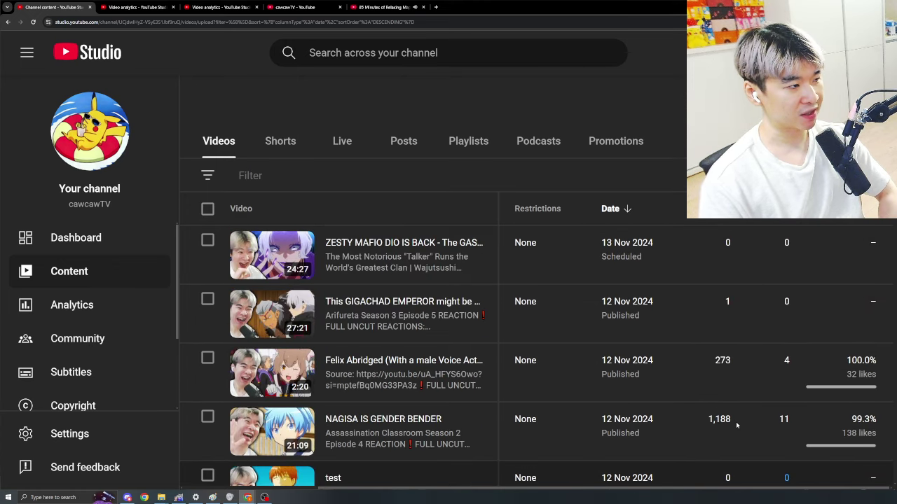
pyautogui.scroll(-4, 736, 421)
pyautogui.scroll(-4, 771, 379)
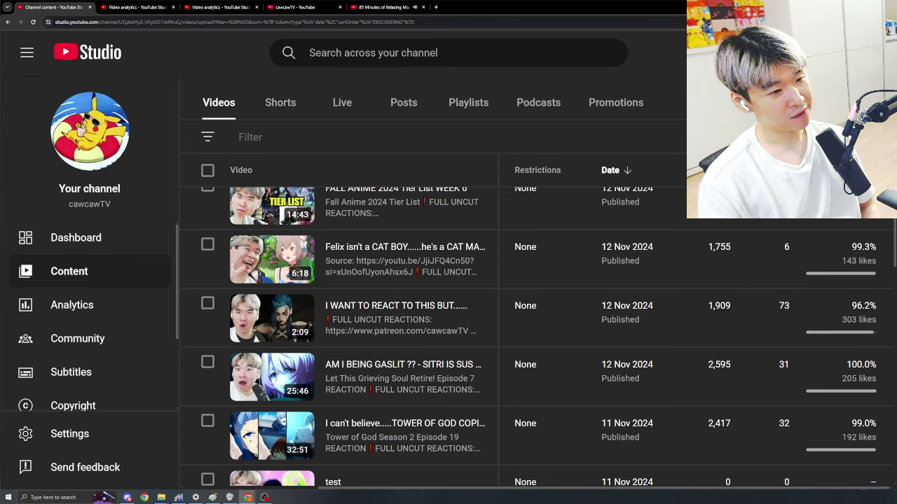
pyautogui.moveTo(856, 316)
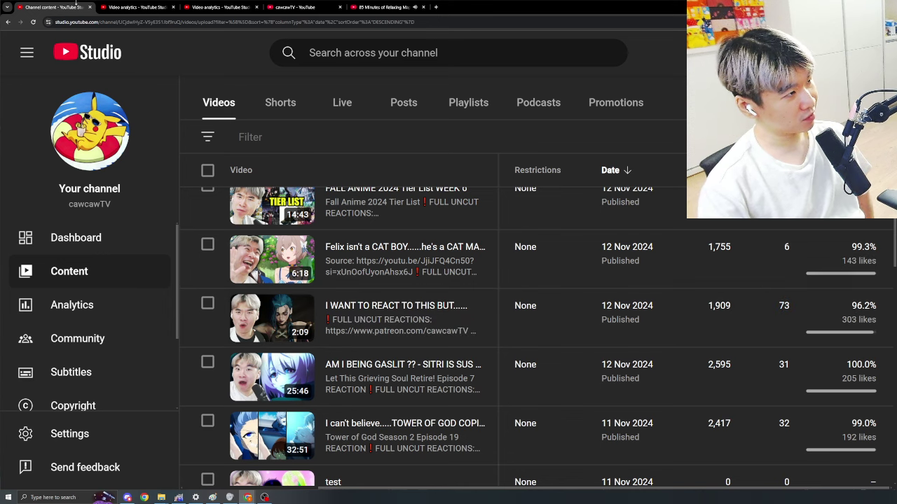
# On the 4.4K-view video's analytics, chart subscribers, watch time and views in turn.
pyautogui.click(126, 8)
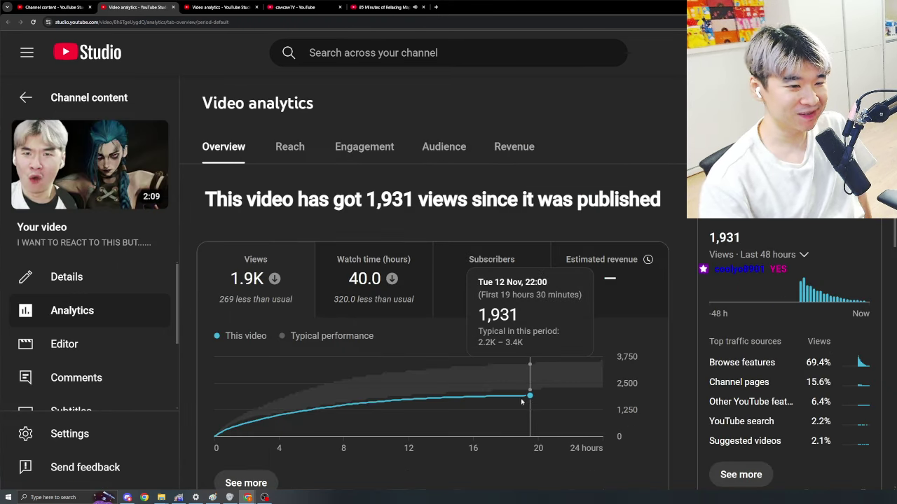
pyautogui.click(466, 294)
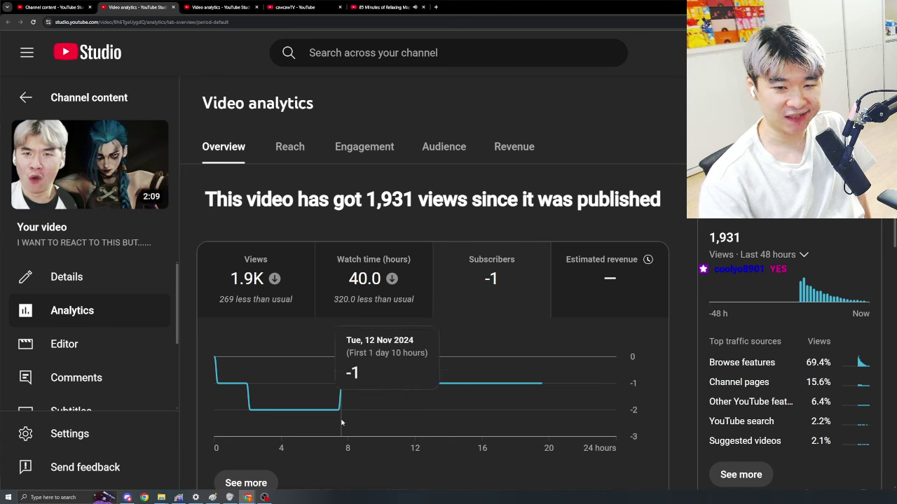
pyautogui.click(260, 299)
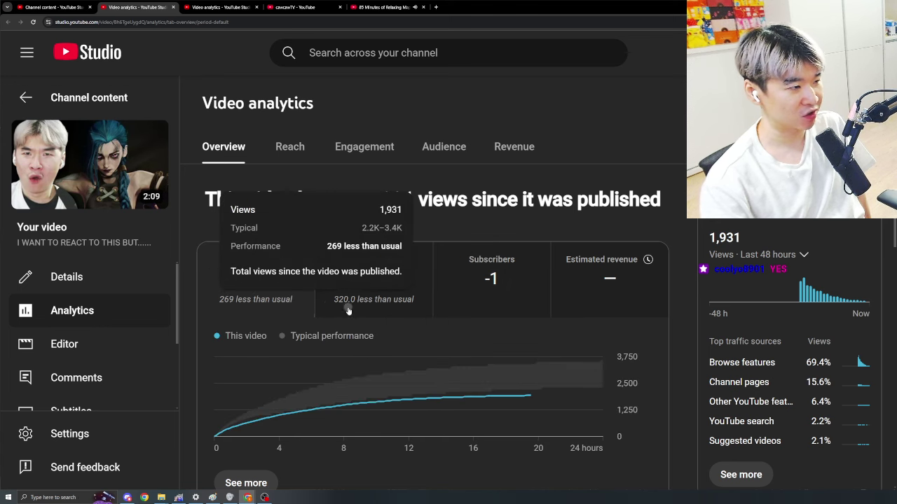
pyautogui.click(387, 311)
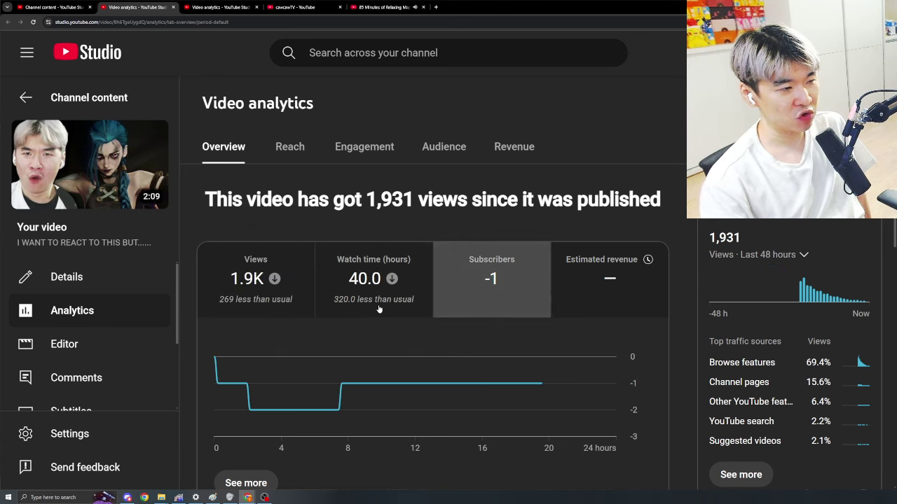
pyautogui.click(358, 305)
pyautogui.click(262, 308)
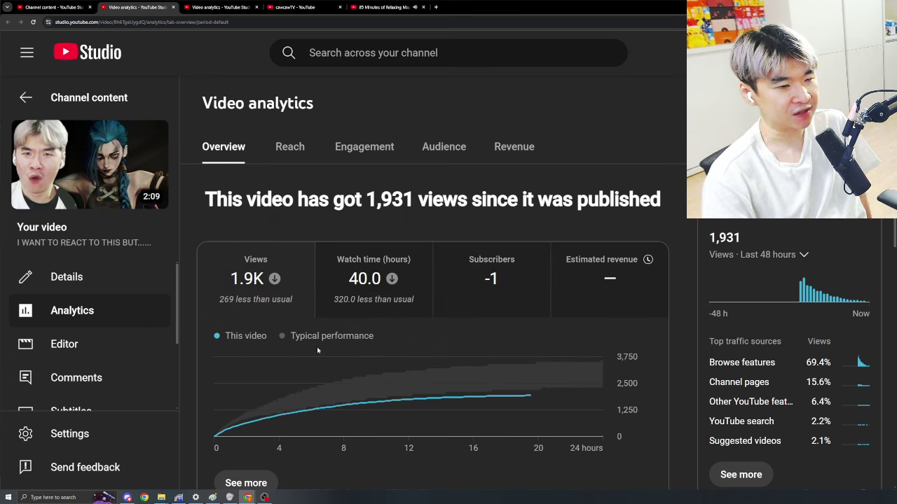
# Compare the other video's 1,931 views, then return to the 4.4K-view video's overview.
pyautogui.click(238, 9)
pyautogui.scroll(-1, 283, 381)
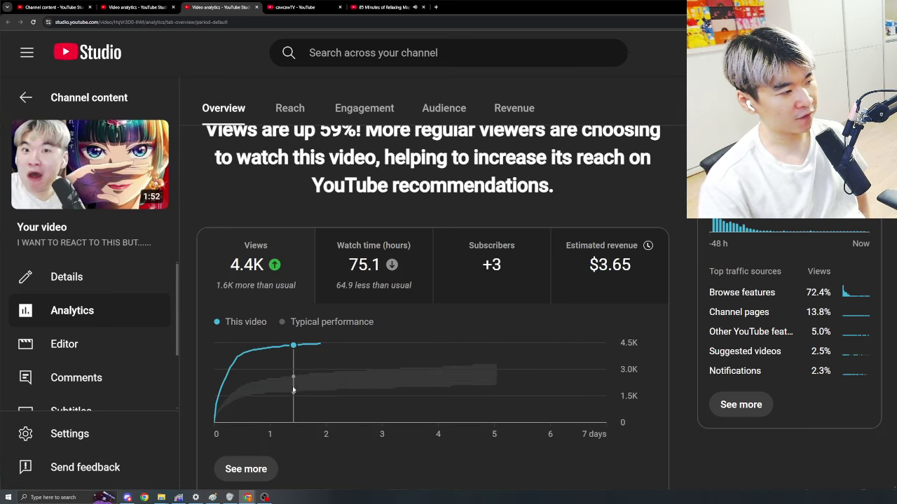
pyautogui.moveTo(316, 365)
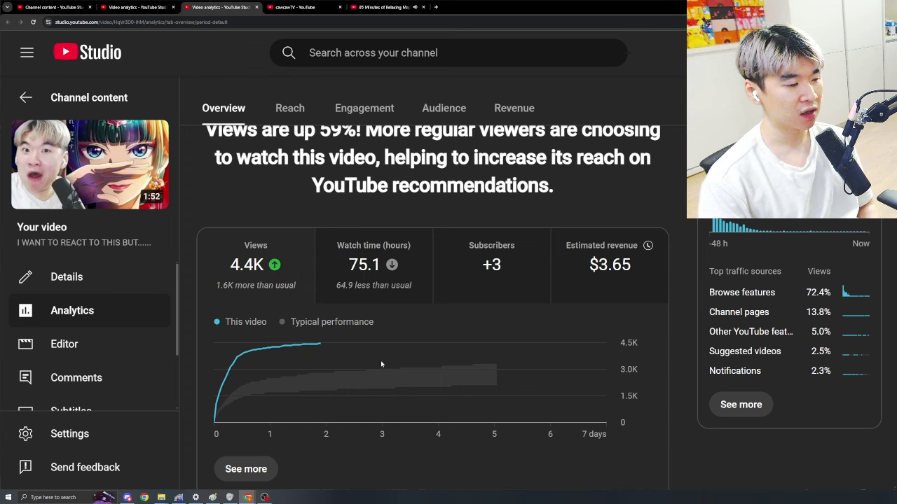
pyautogui.click(113, 12)
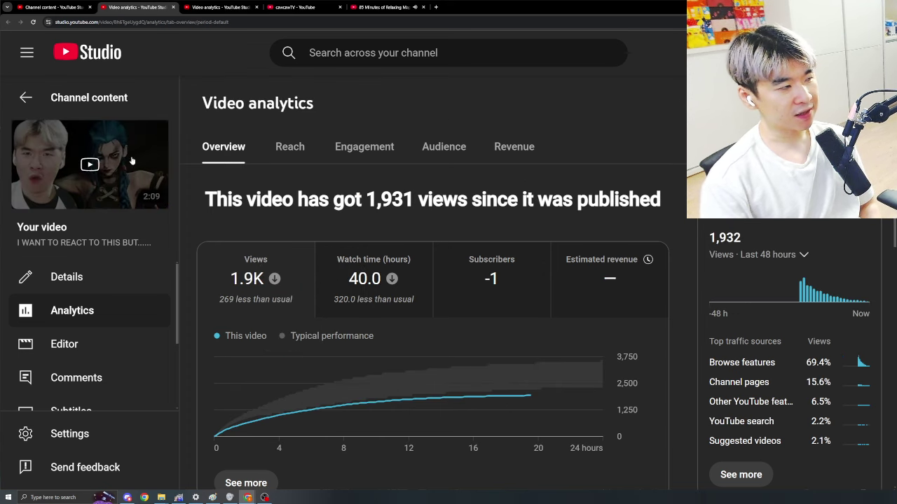
pyautogui.hotkey('ctrl', 'Tab')
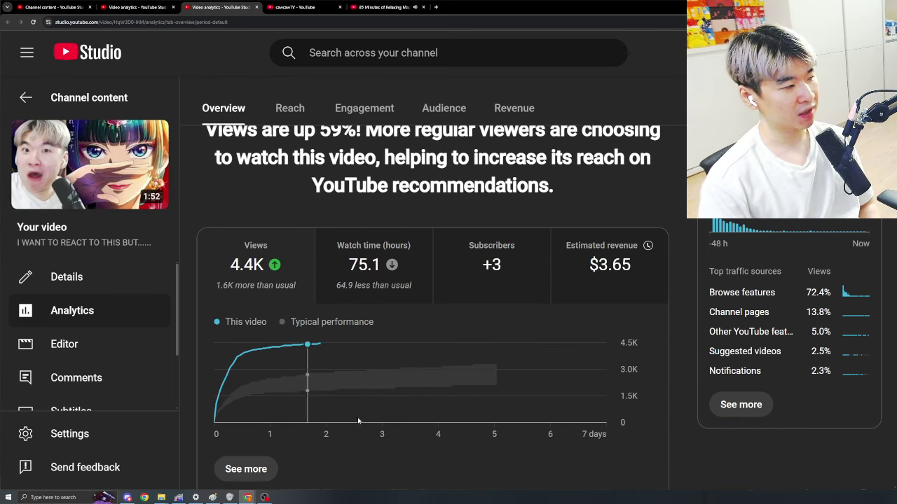
pyautogui.moveTo(344, 422)
pyautogui.scroll(1, 343, 420)
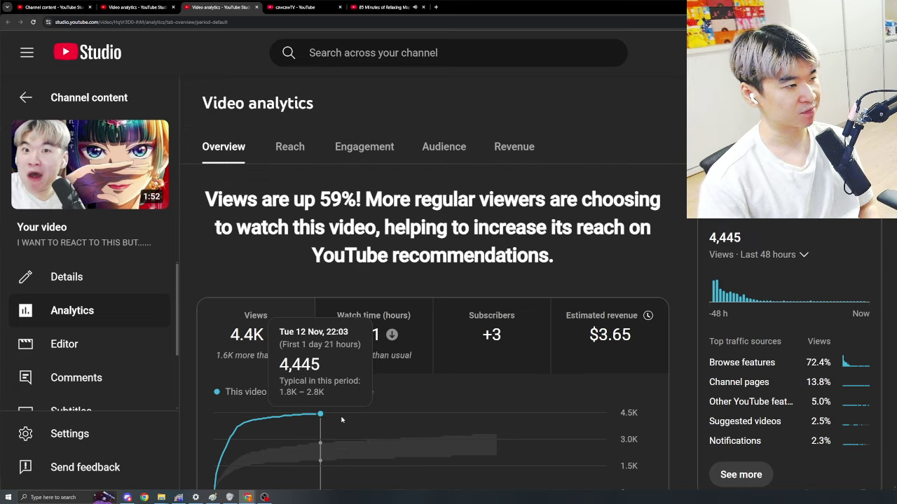
pyautogui.scroll(-1, 342, 419)
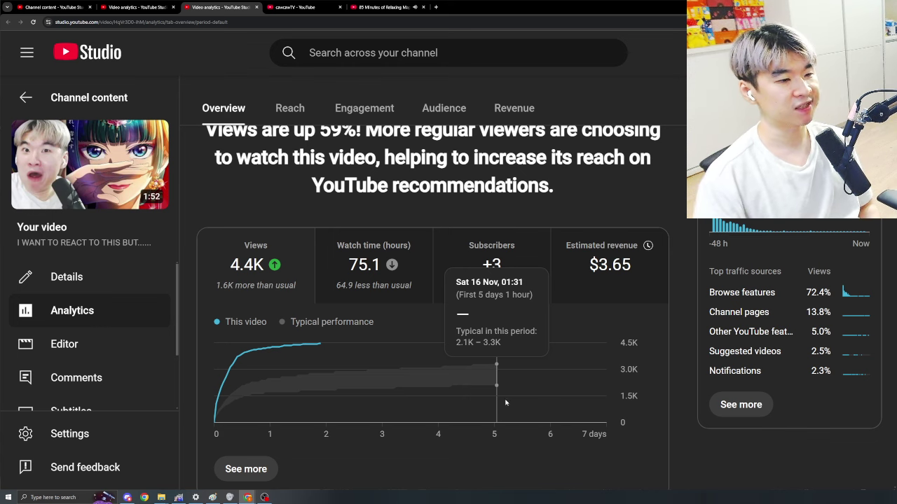
pyautogui.scroll(1, 419, 159)
pyautogui.click(444, 147)
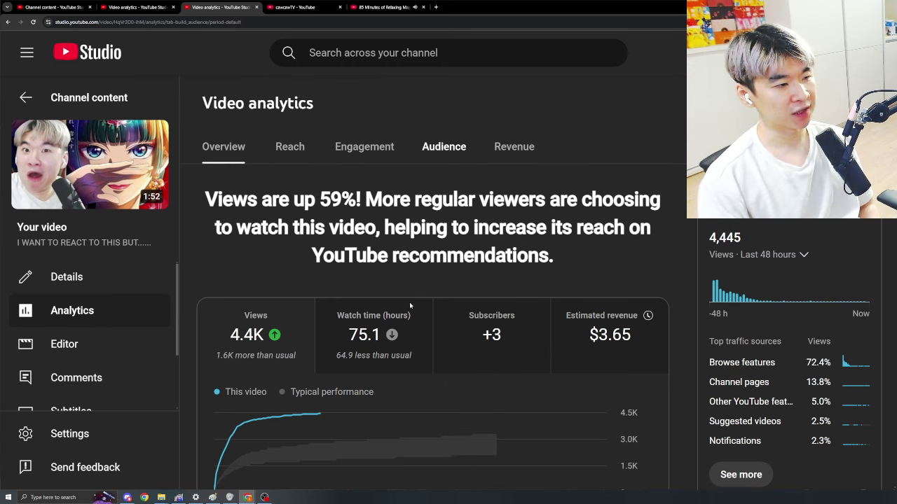
pyautogui.scroll(-4, 474, 244)
pyautogui.moveTo(580, 313); pyautogui.dragTo(780, 249)
pyautogui.click(781, 249)
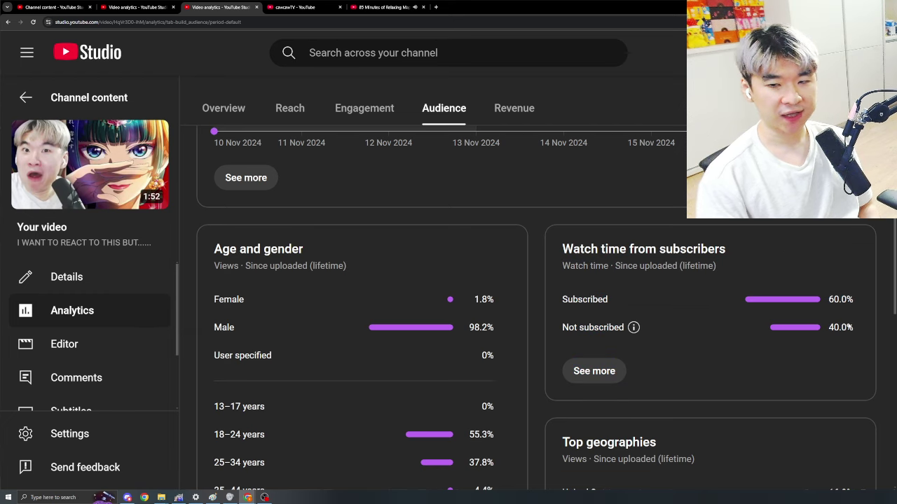
pyautogui.moveTo(867, 350); pyautogui.dragTo(846, 331)
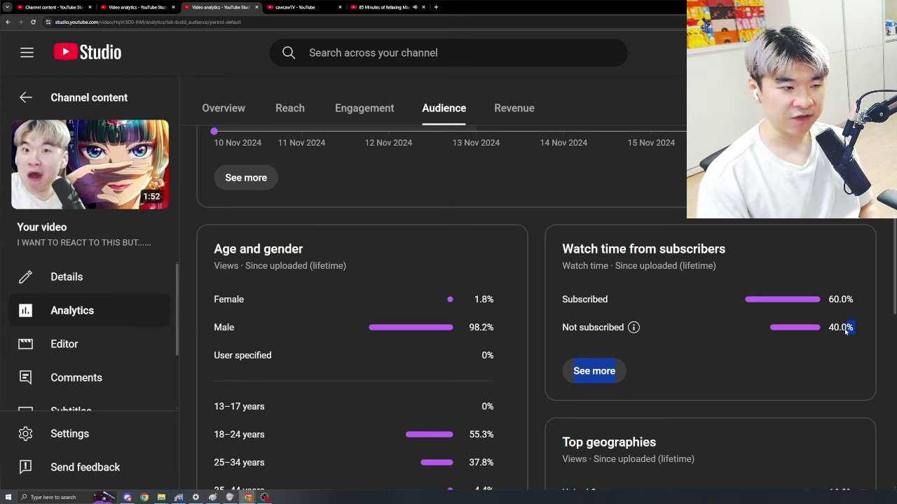
pyautogui.click(131, 292)
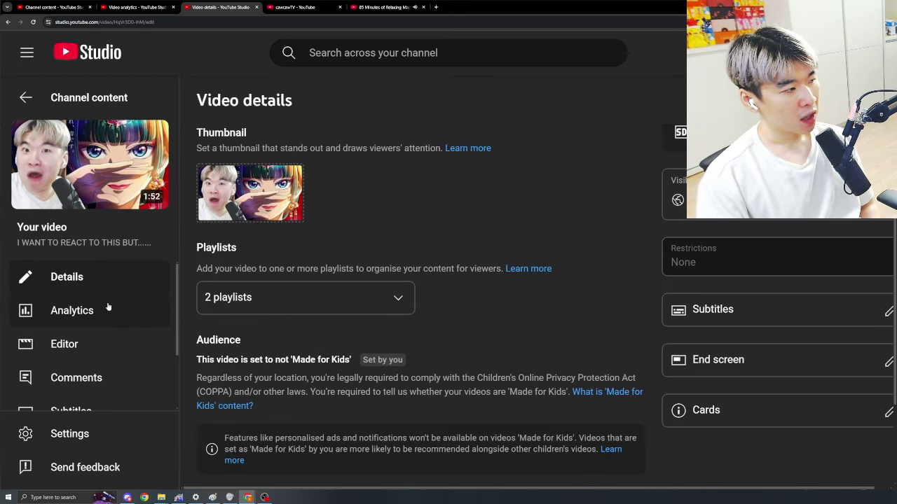
pyautogui.click(108, 308)
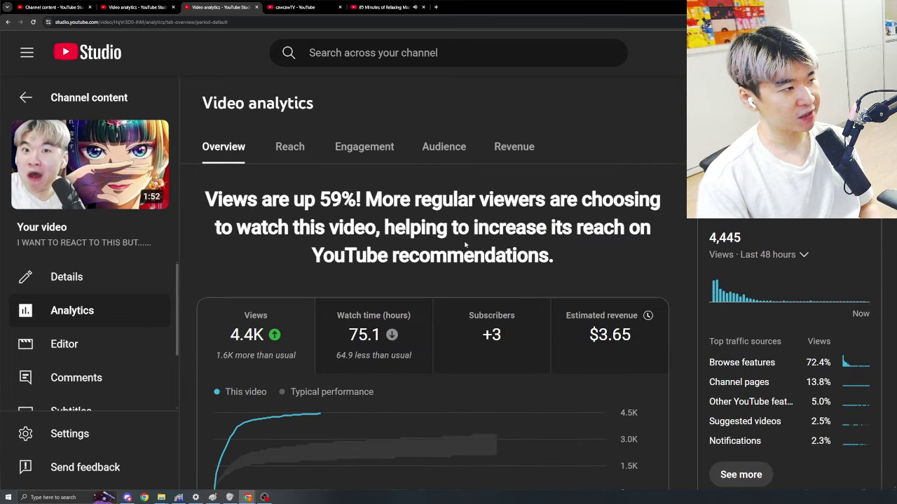
pyautogui.moveTo(232, 351)
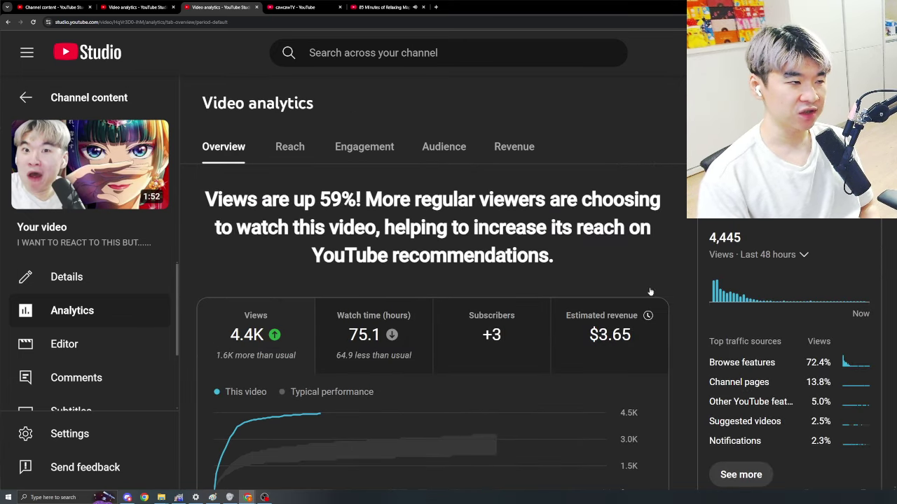
pyautogui.click(456, 150)
pyautogui.scroll(-3, 515, 315)
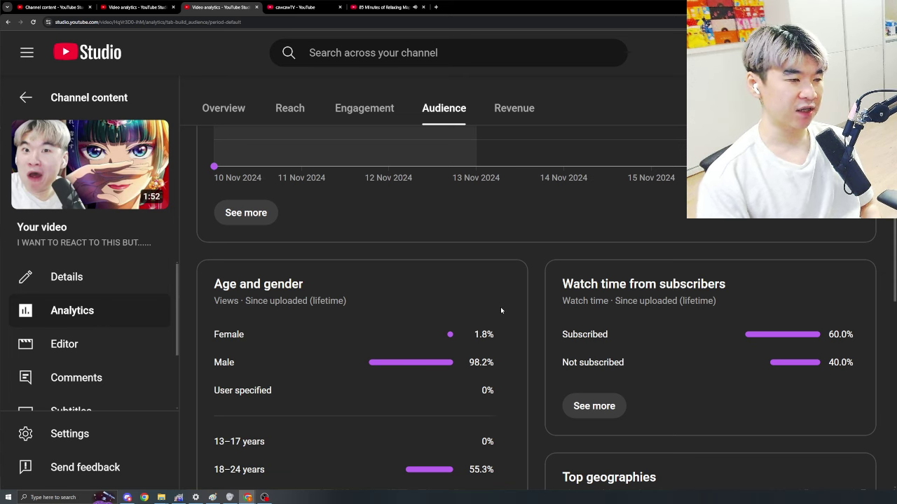
pyautogui.moveTo(830, 362); pyautogui.dragTo(880, 296)
pyautogui.click(857, 324)
pyautogui.hotkey('ctrl', 'a')
pyautogui.click(827, 391)
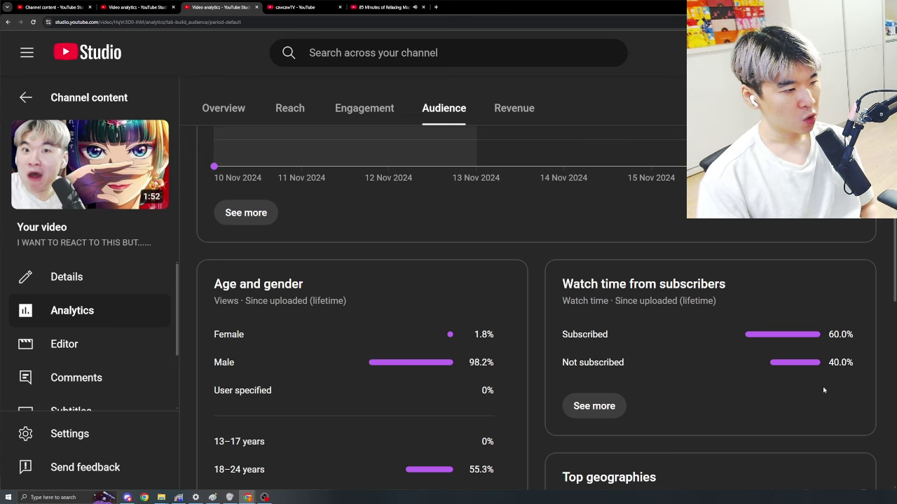
pyautogui.scroll(-3, 823, 391)
pyautogui.scroll(3, 824, 398)
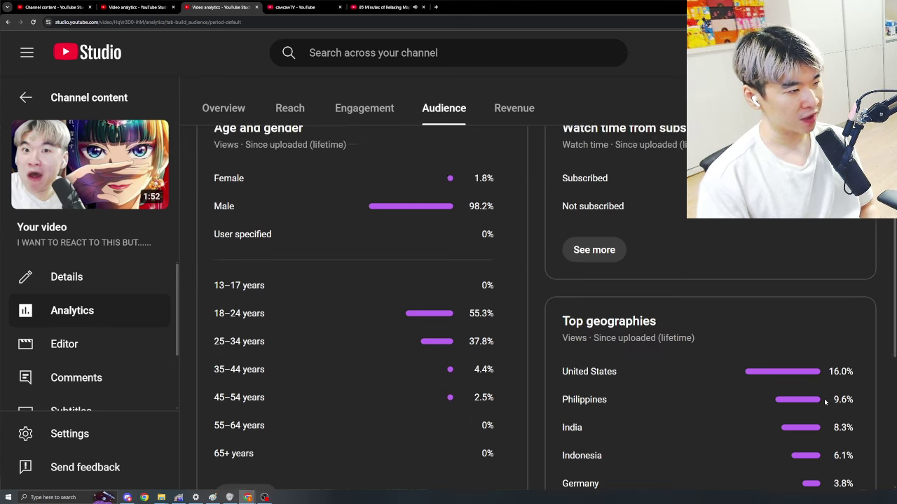
pyautogui.moveTo(824, 399); pyautogui.dragTo(859, 414)
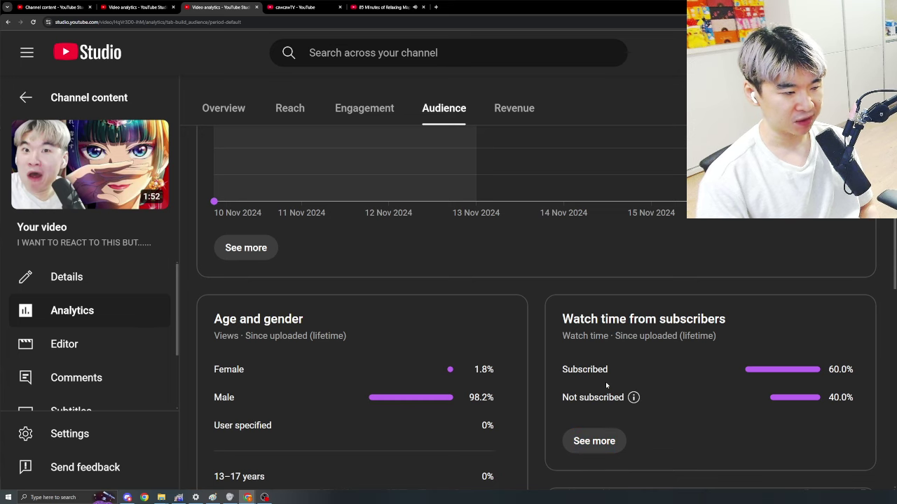
pyautogui.scroll(5, 697, 414)
pyautogui.click(223, 146)
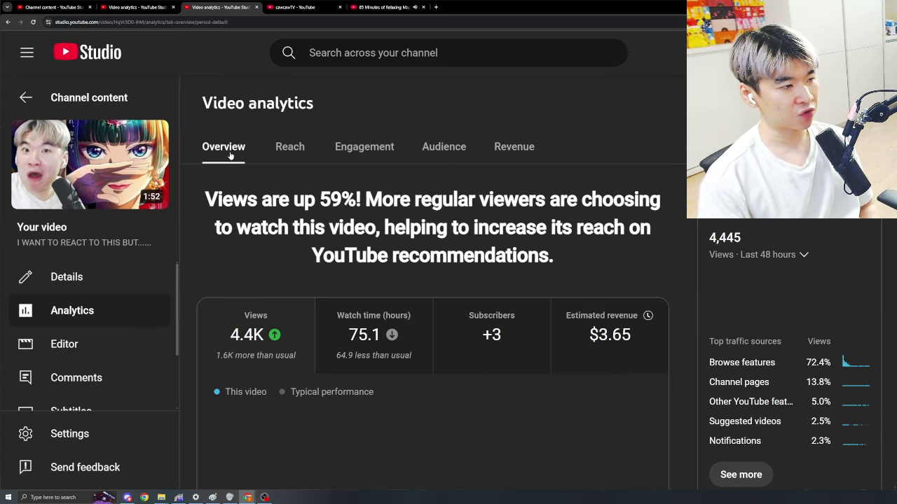
# Check the 1,931-view video's Audience report, then go back to its Overview stats.
pyautogui.moveTo(262, 337)
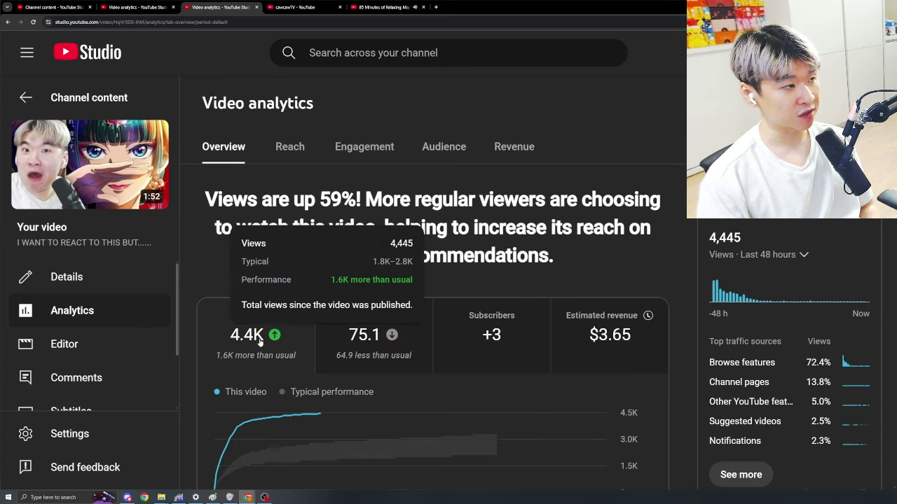
pyautogui.hotkey('ctrl', 'shift', 'Tab')
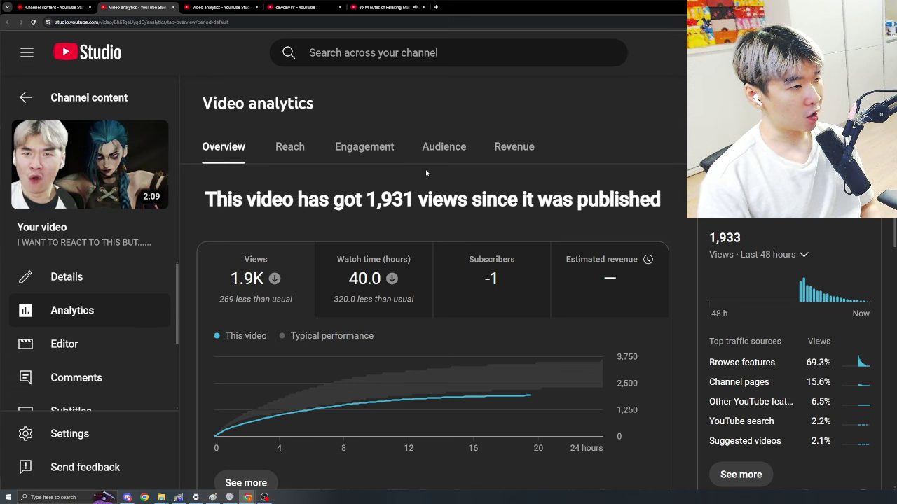
pyautogui.click(444, 146)
pyautogui.scroll(-5, 581, 282)
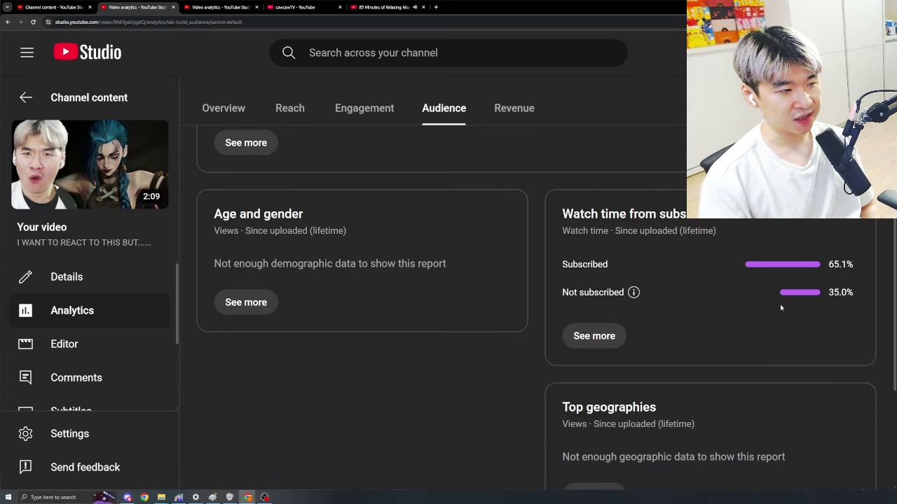
pyautogui.scroll(3, 866, 350)
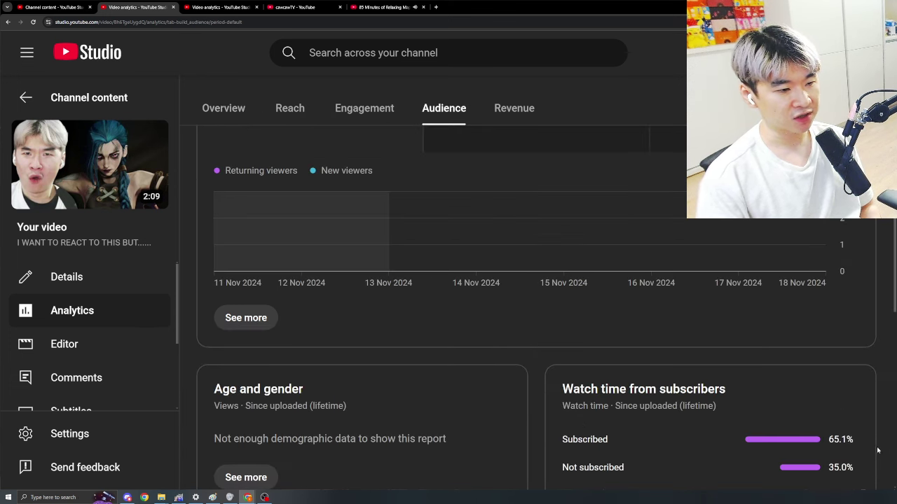
pyautogui.click(224, 107)
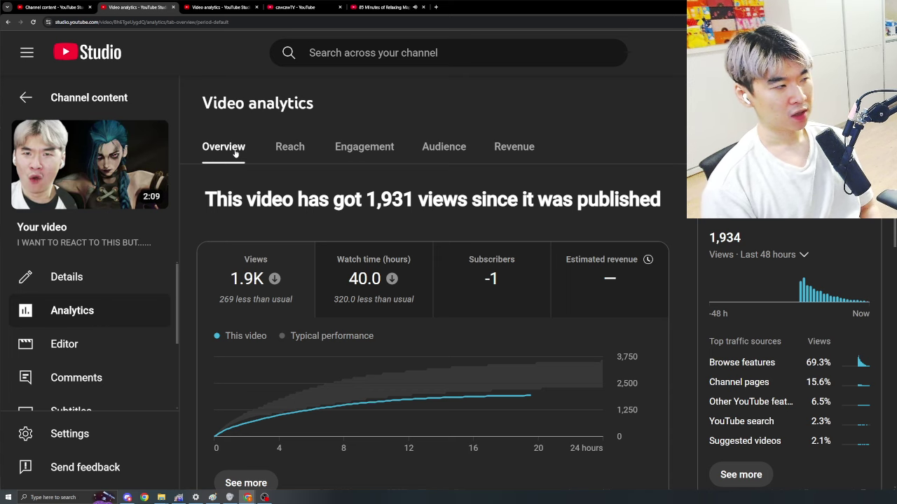
# Open the video's Published comments and highlight the comment about caring about Arcane.
pyautogui.click(122, 378)
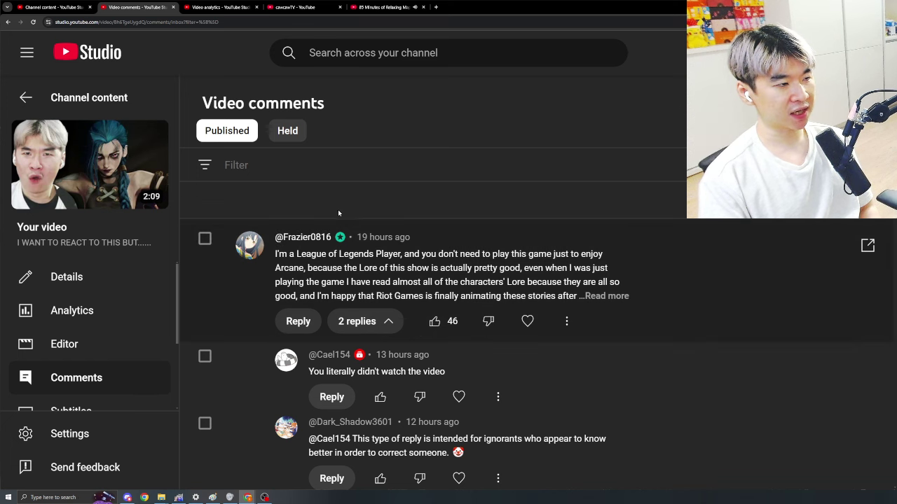
pyautogui.scroll(-6, 318, 314)
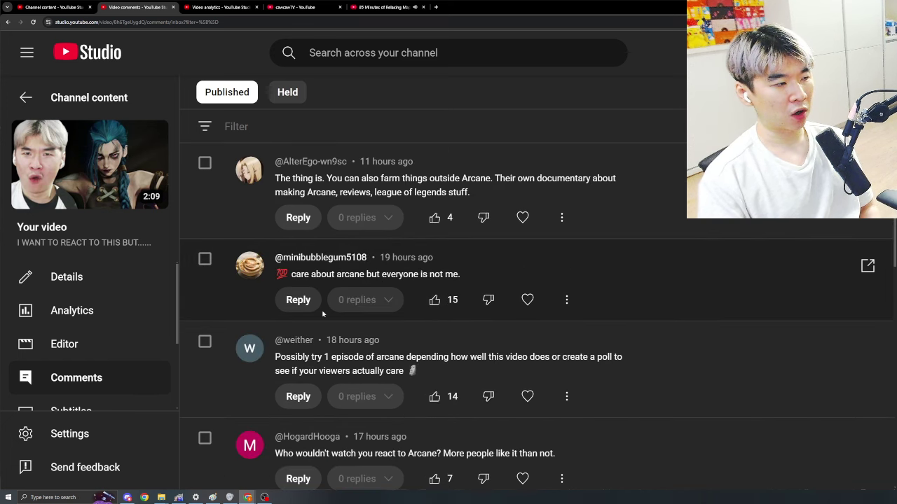
pyautogui.scroll(2, 301, 322)
pyautogui.scroll(1, 617, 347)
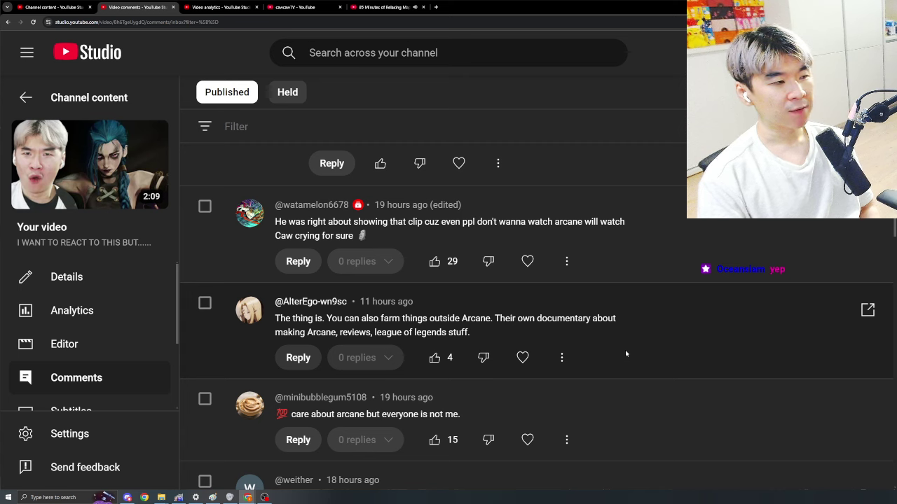
pyautogui.tripleClick(307, 419)
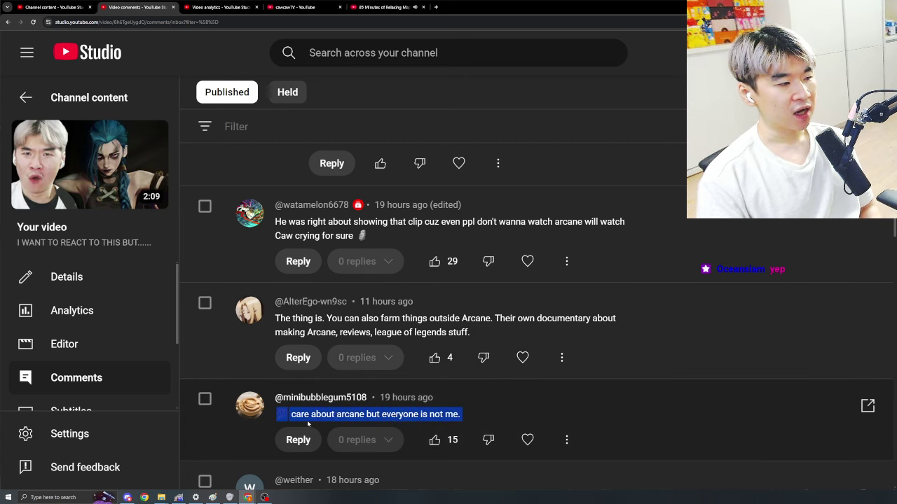
pyautogui.click(350, 417)
pyautogui.tripleClick(351, 417)
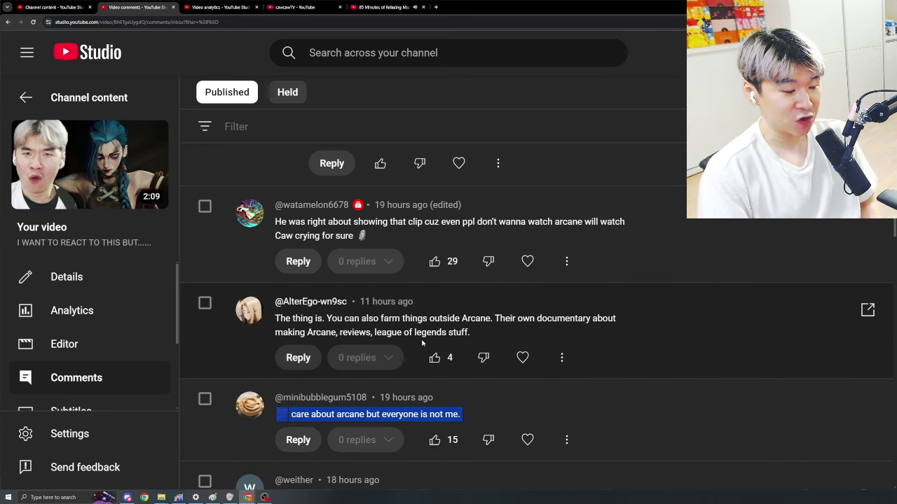
# Briefly revisit the video's Analytics, then return to its comments and scroll down.
pyautogui.click(118, 319)
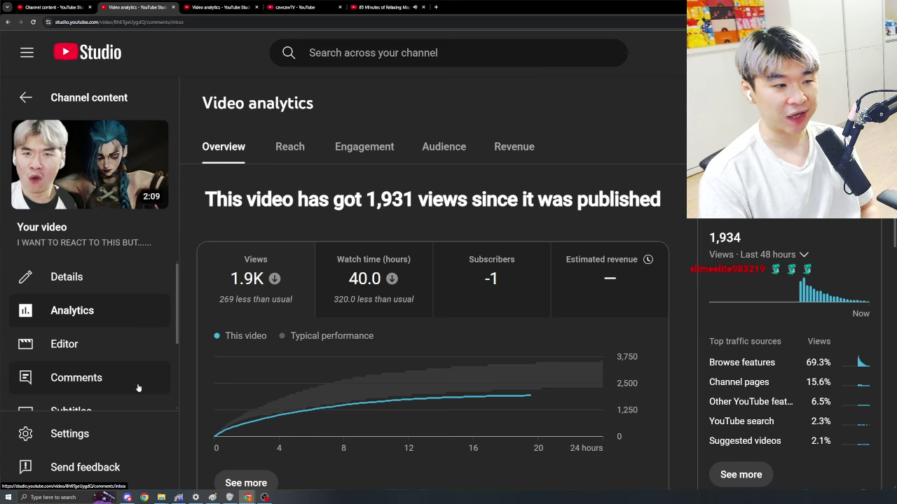
pyautogui.click(138, 387)
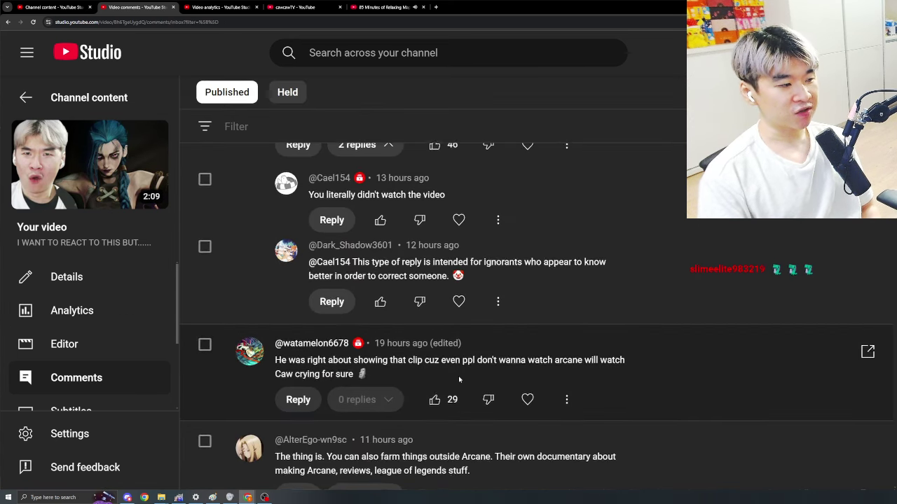
pyautogui.scroll(-3, 459, 372)
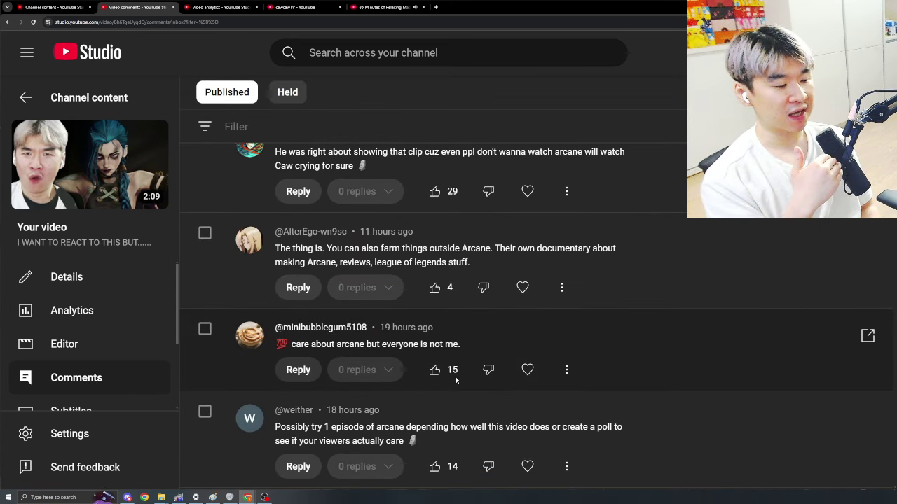